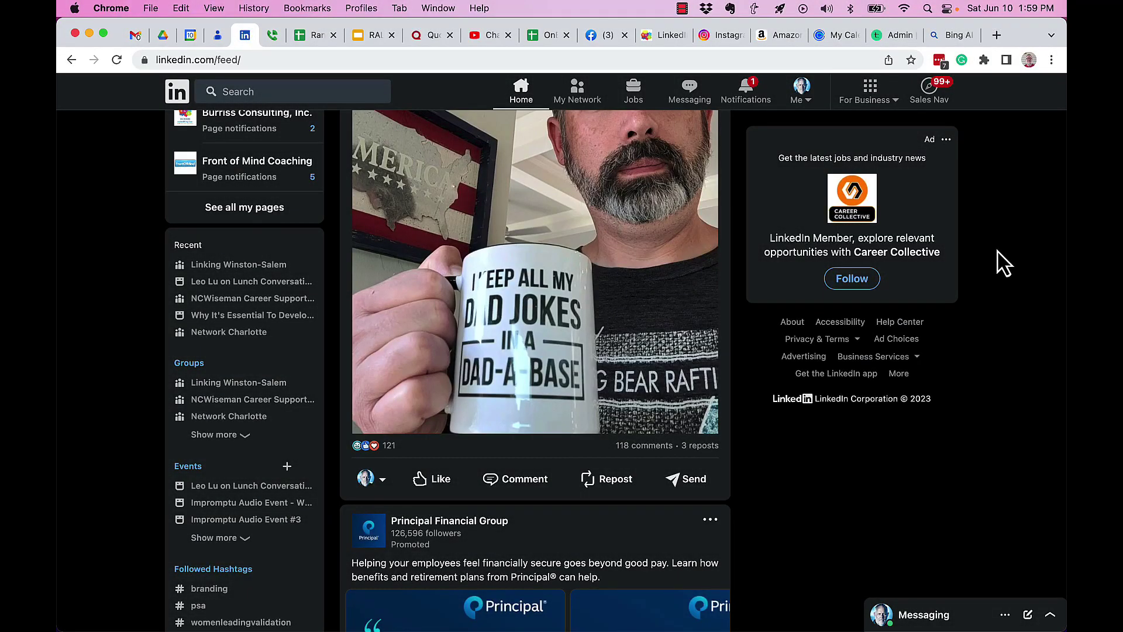
# Step: Scroll down the home feed to the shared Chicagoland event post
pyautogui.scroll(-15, 579, 462)
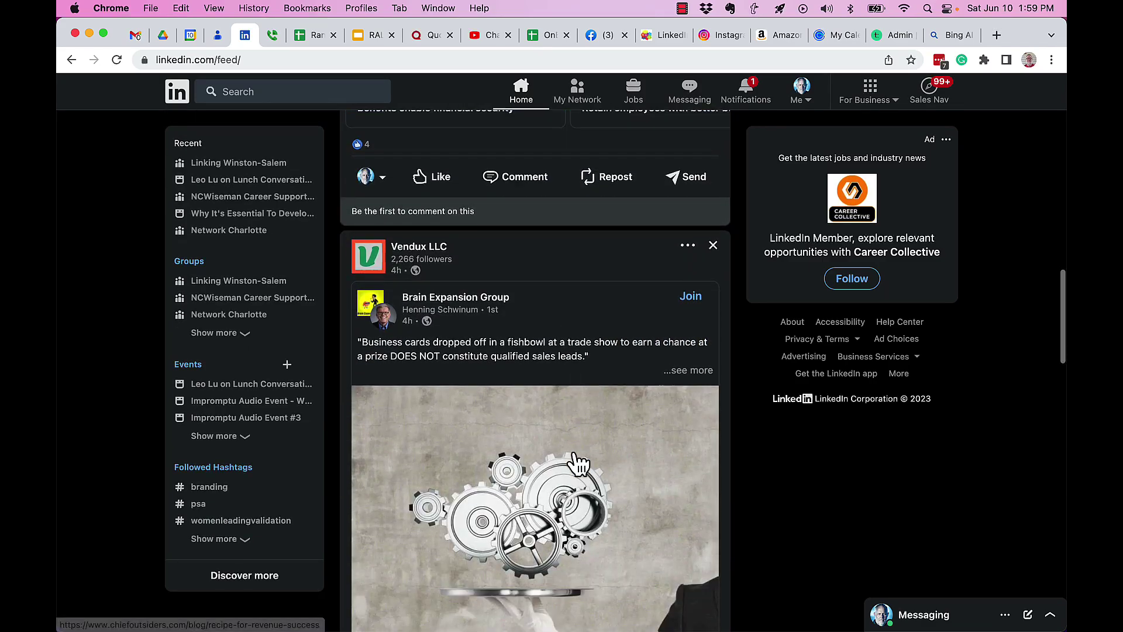
pyautogui.scroll(-12, 579, 463)
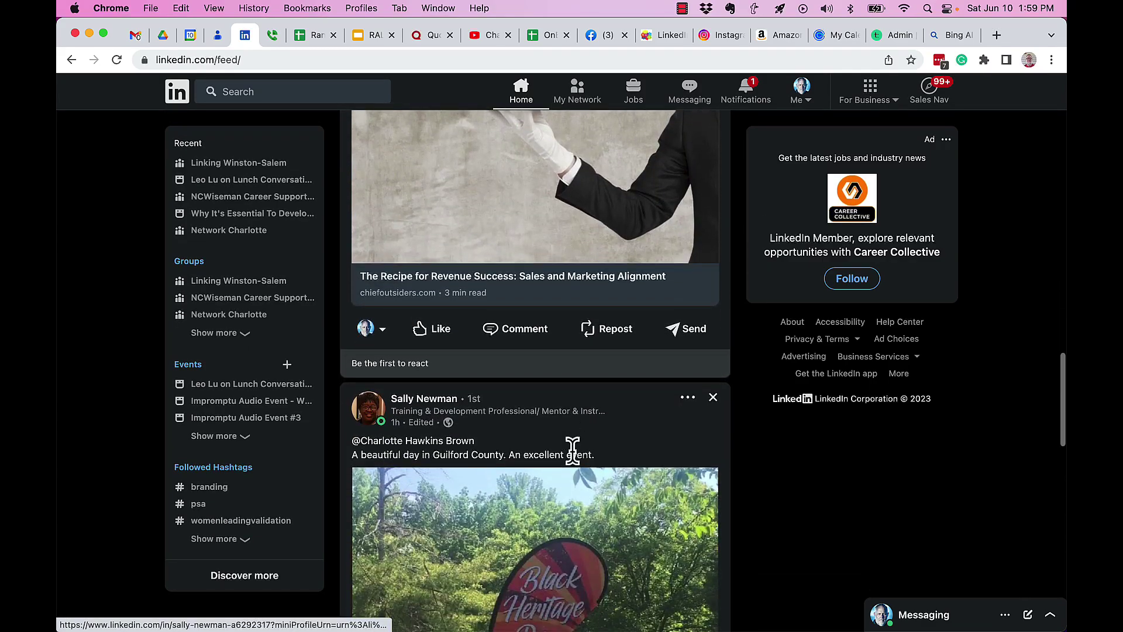
pyautogui.scroll(-8, 577, 424)
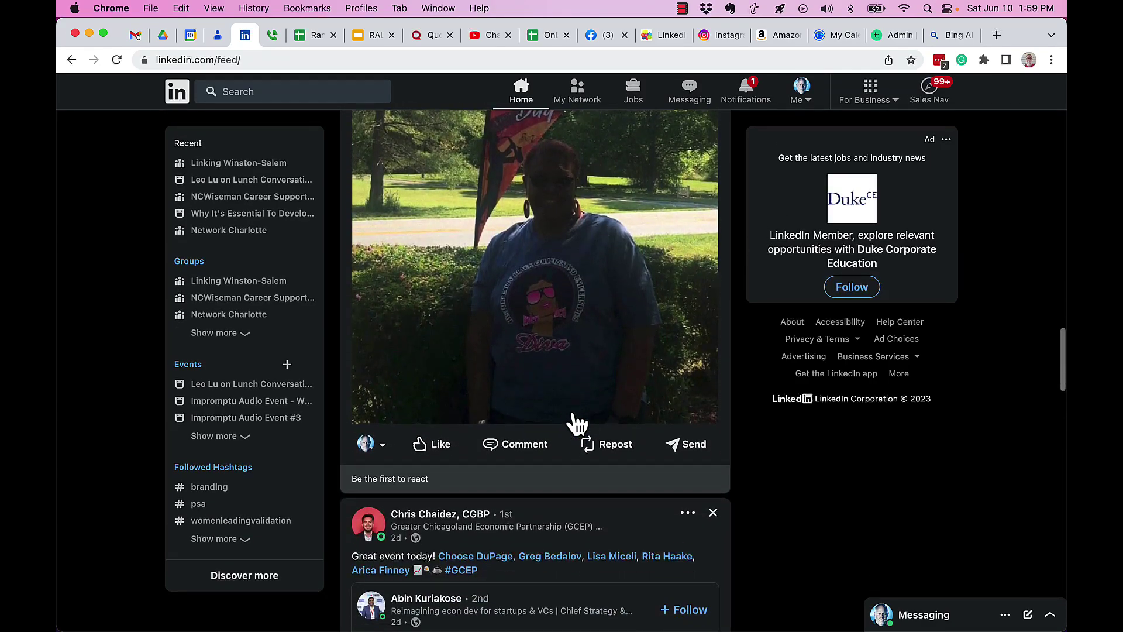
pyautogui.scroll(-3, 576, 422)
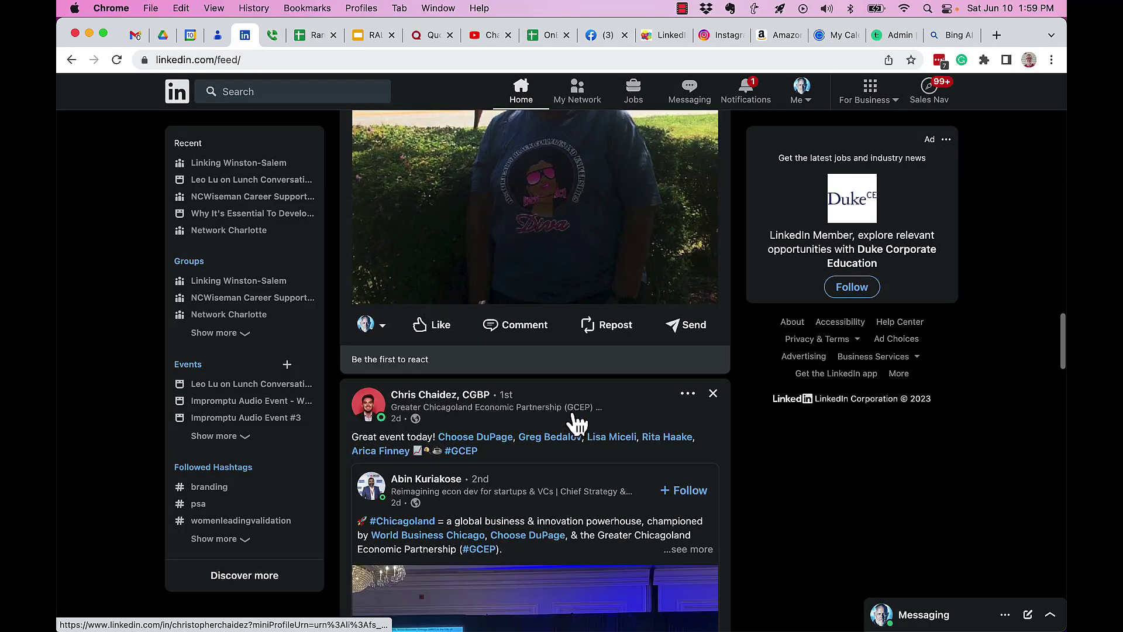
pyautogui.scroll(-20, 571, 412)
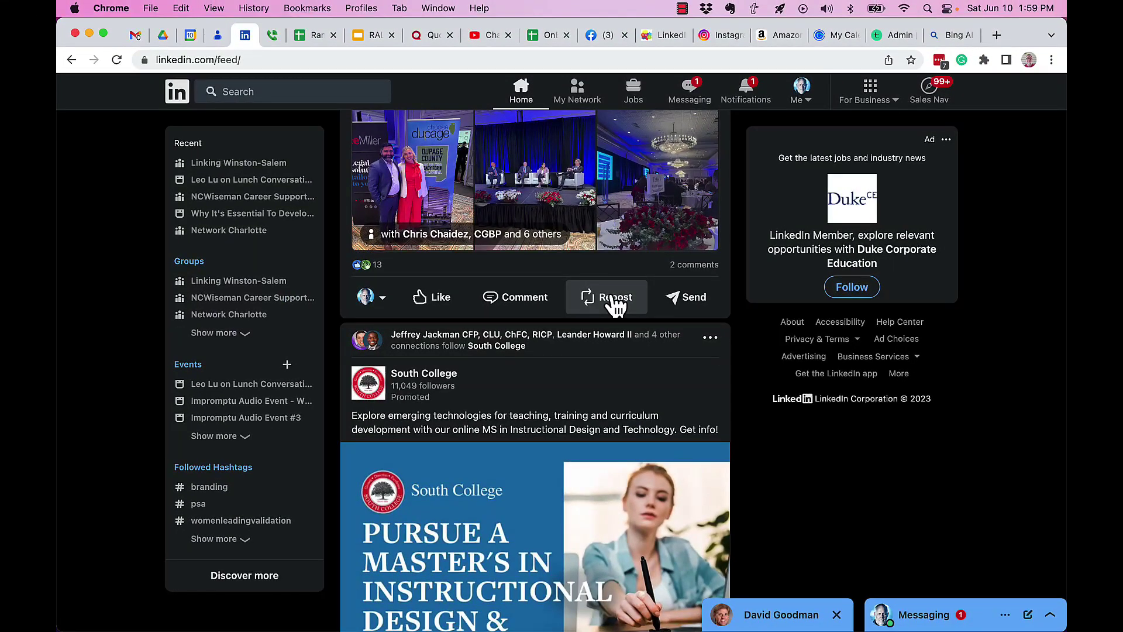
# Step: In the event post's Send dialog, search by name and check two connections as recipients
pyautogui.click(705, 303)
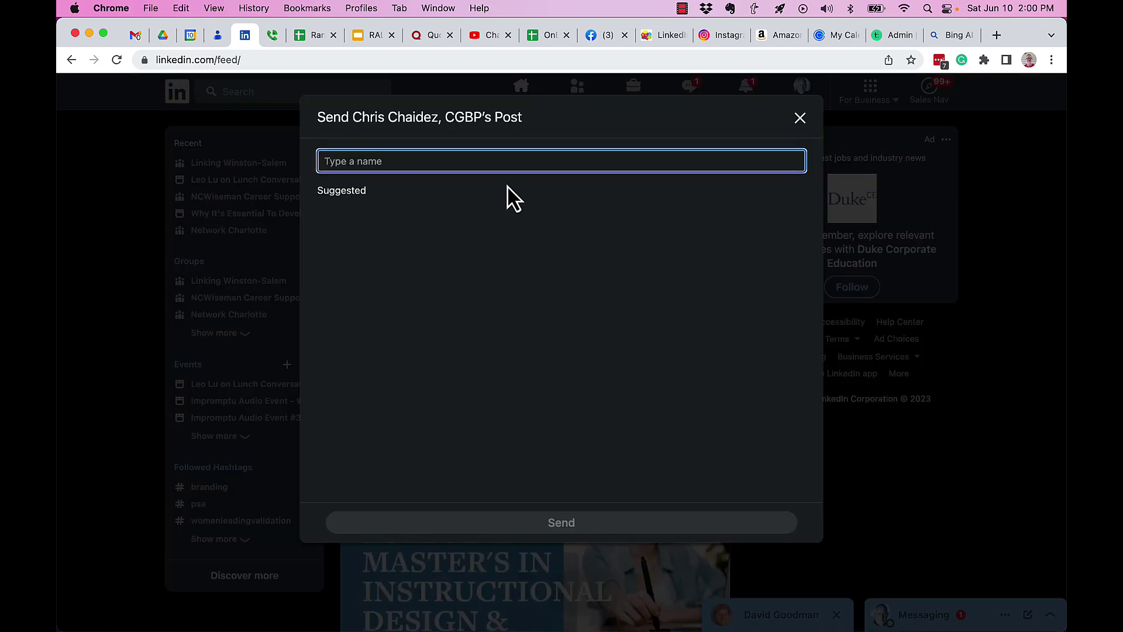
pyautogui.write('randy')
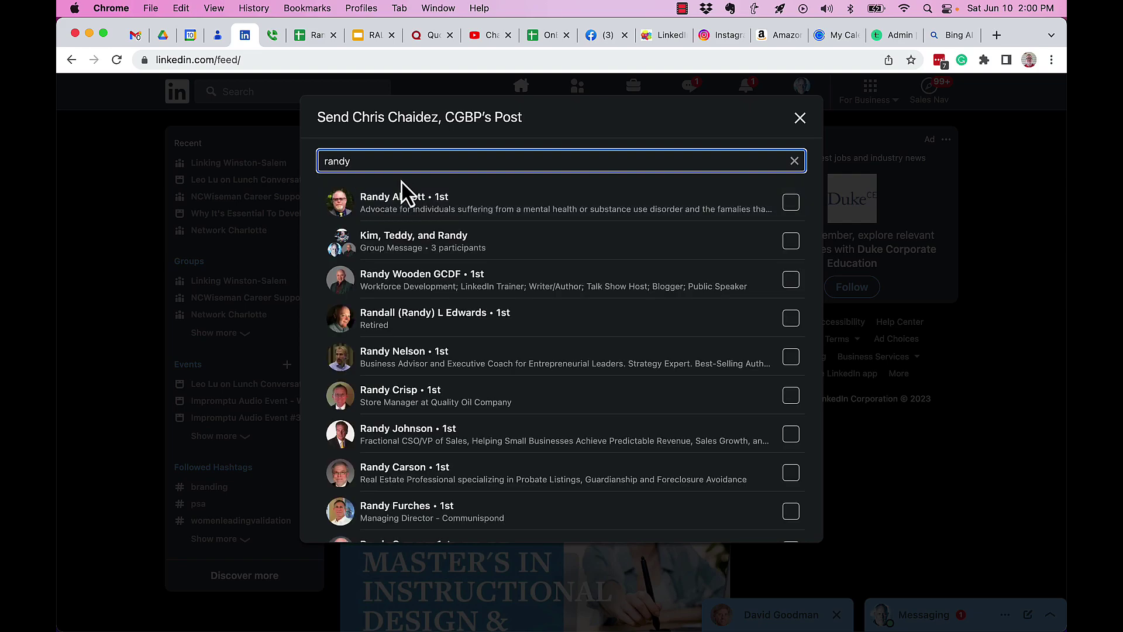
pyautogui.click(416, 286)
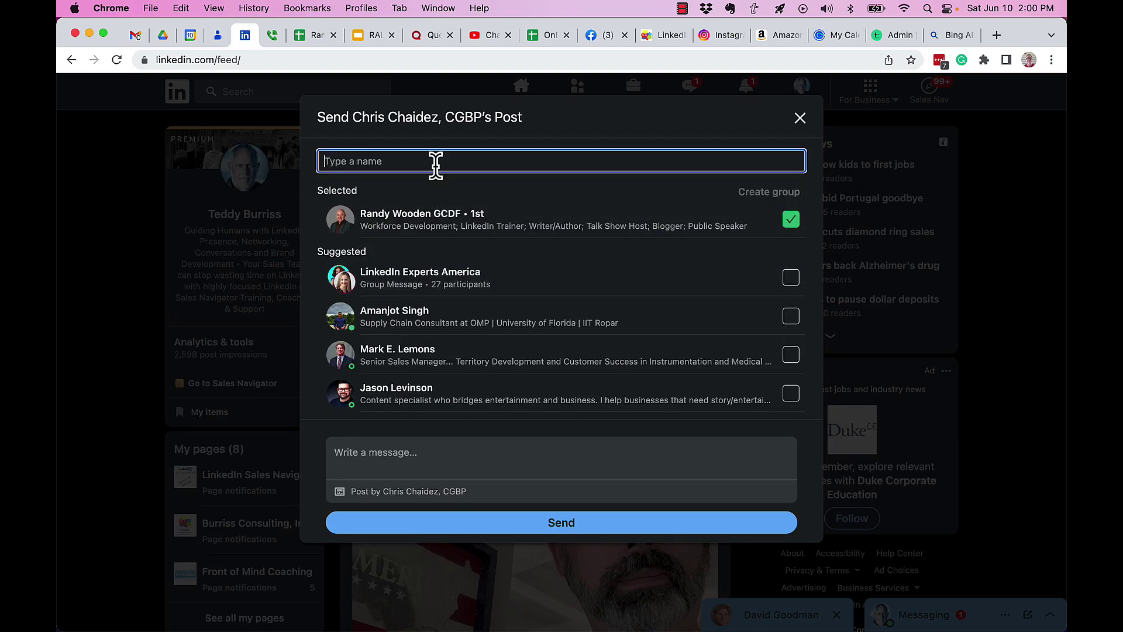
pyautogui.write('rebecca')
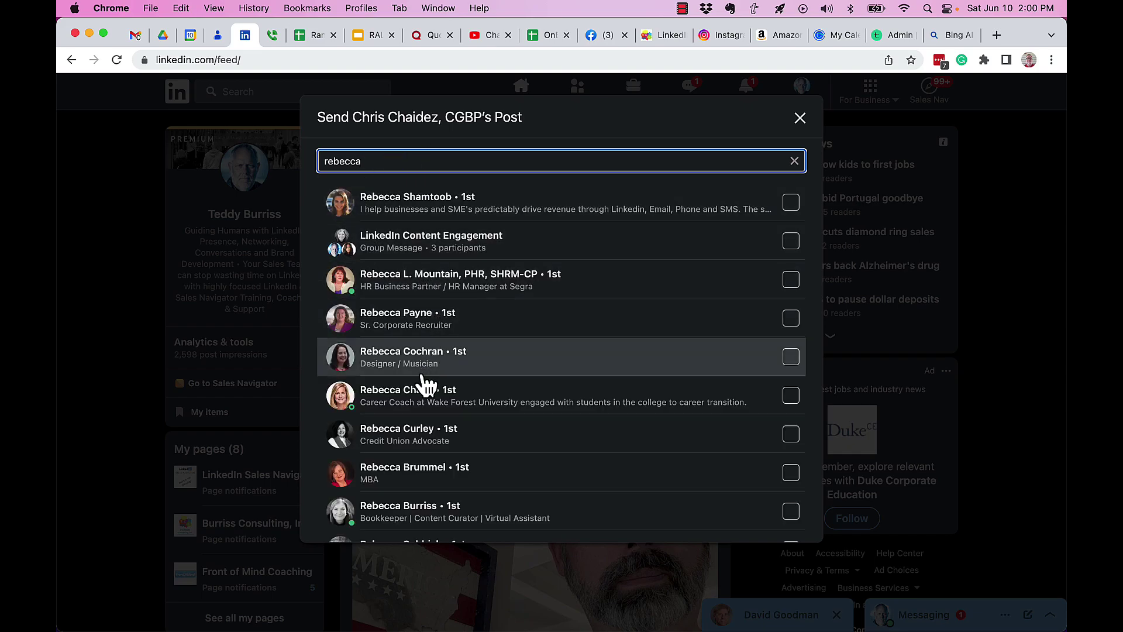
pyautogui.scroll(-3, 471, 433)
pyautogui.click(430, 433)
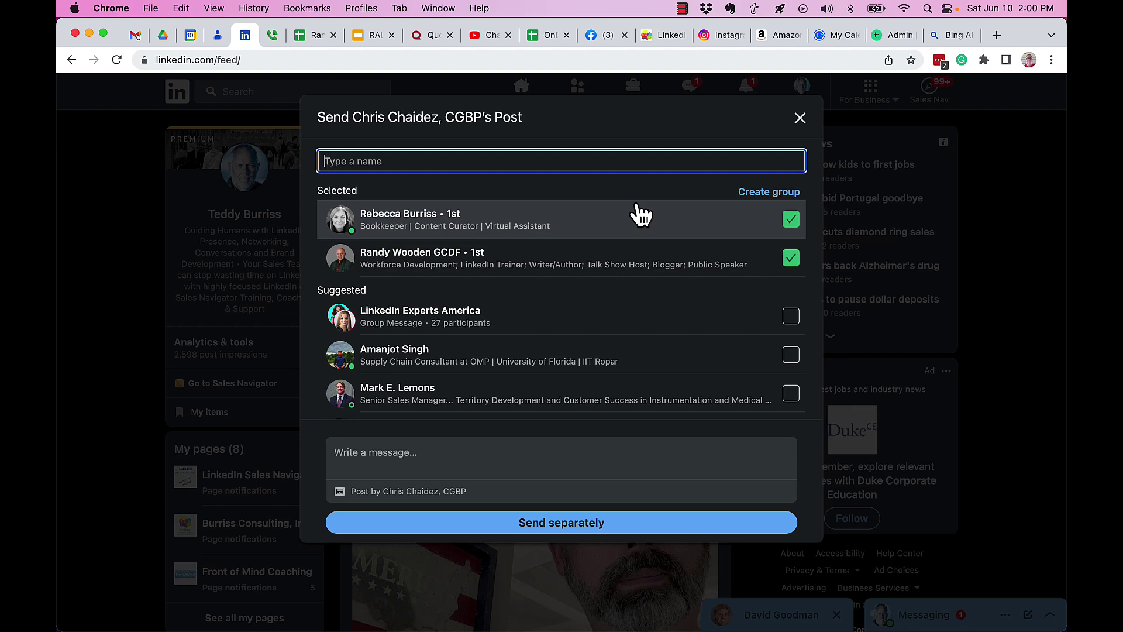
# Step: Close the Send dialog and show the post's Repost choices: 'Repost with your thoughts' or 'Repost'
pyautogui.click(800, 119)
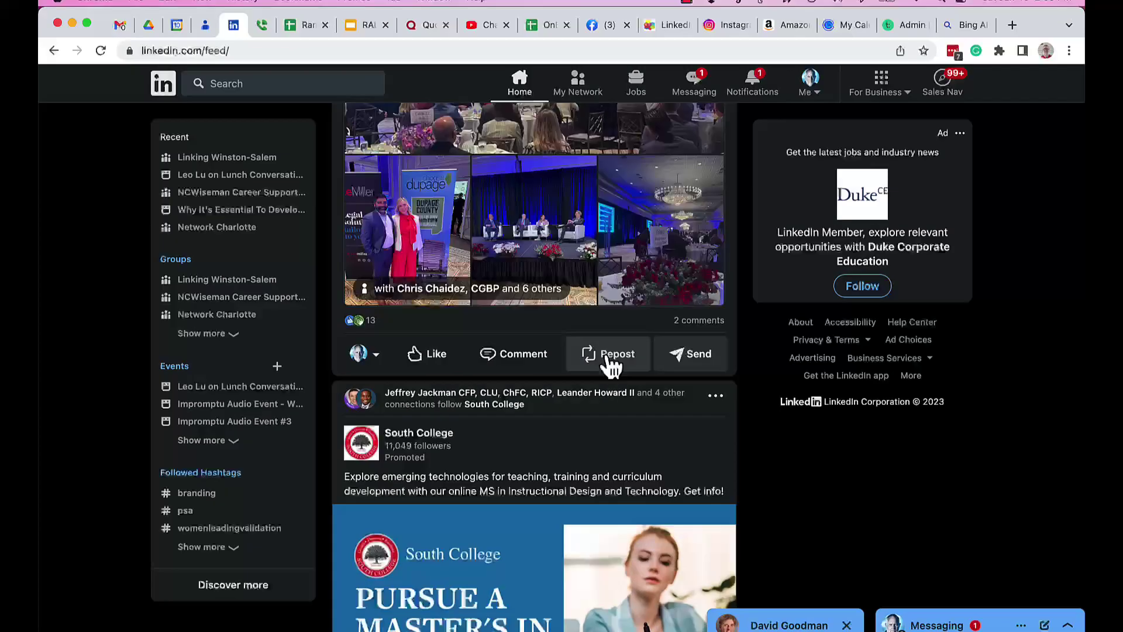
pyautogui.click(612, 362)
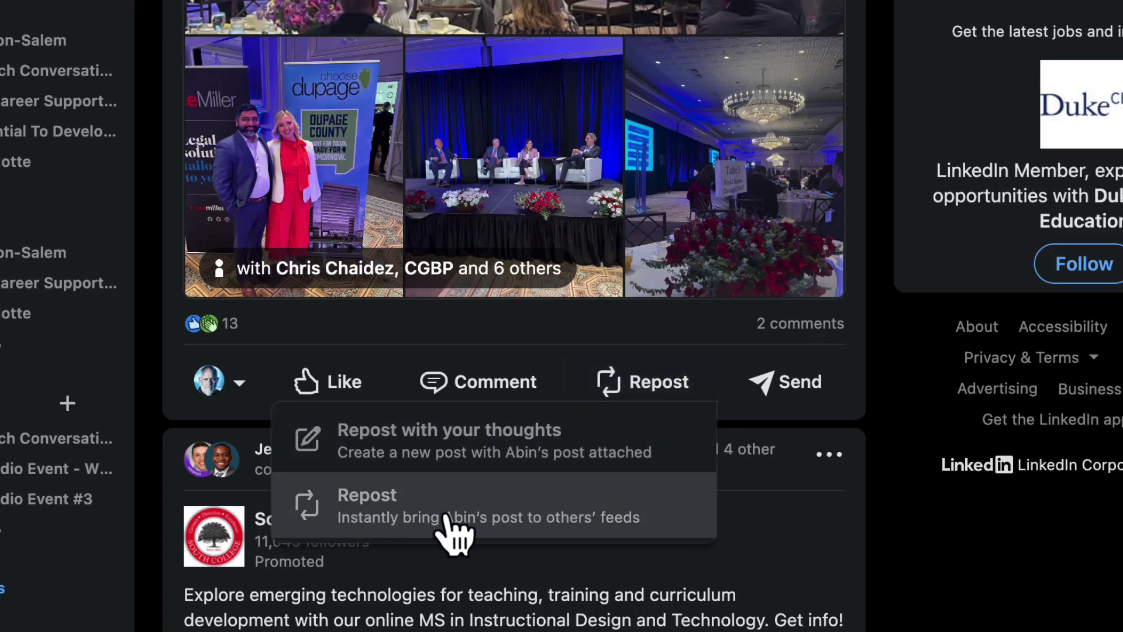
pyautogui.scroll(9, 504, 170)
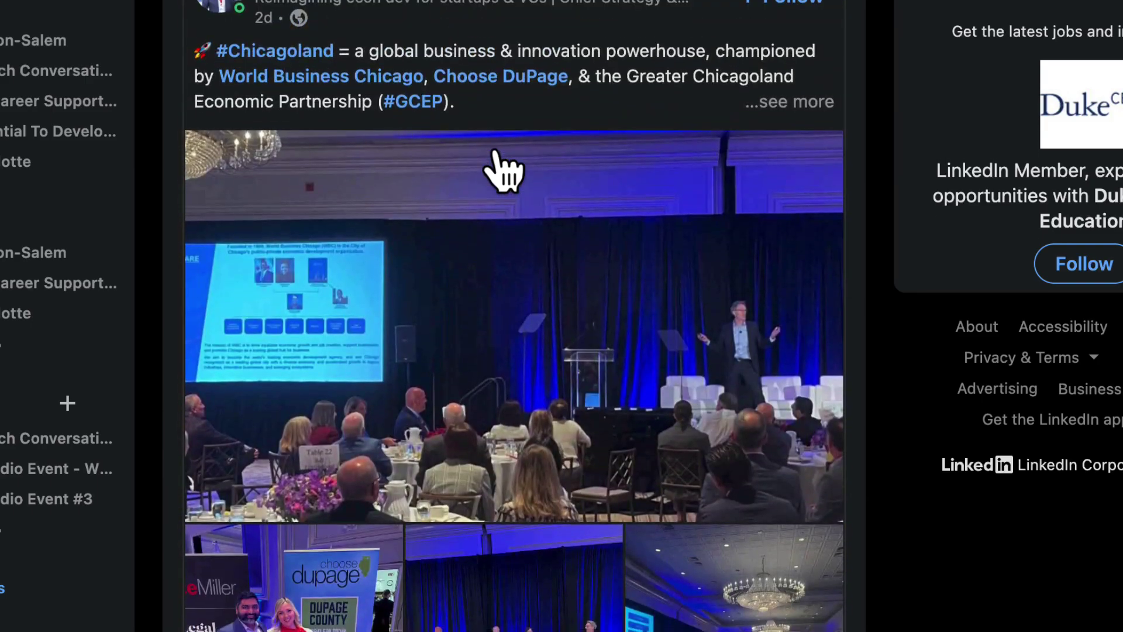
pyautogui.scroll(3, 319, 88)
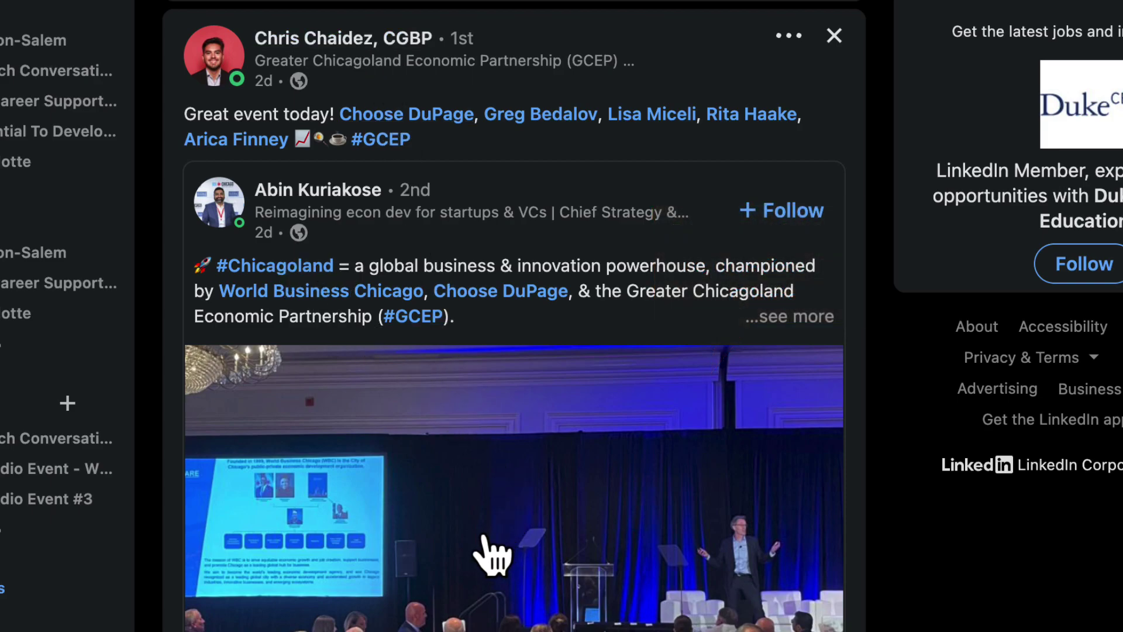
pyautogui.scroll(-10, 492, 544)
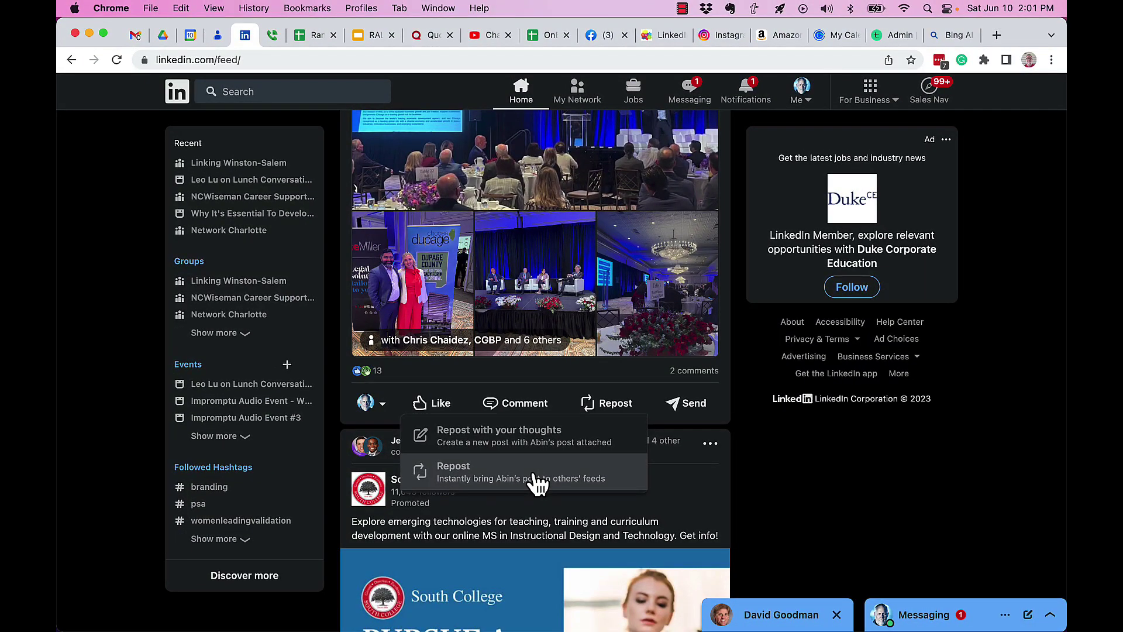
# Step: View the event post's '...' menu (Save, Copy link and more), then dismiss it with Escape
pyautogui.scroll(6, 578, 327)
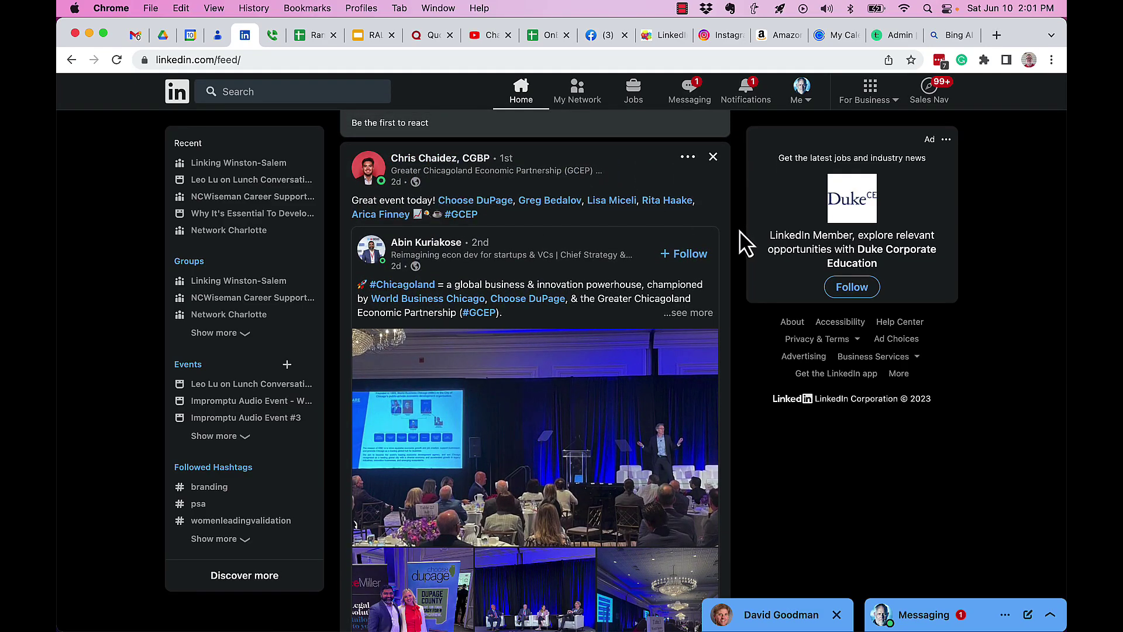
pyautogui.scroll(-7, 743, 242)
pyautogui.scroll(7, 743, 243)
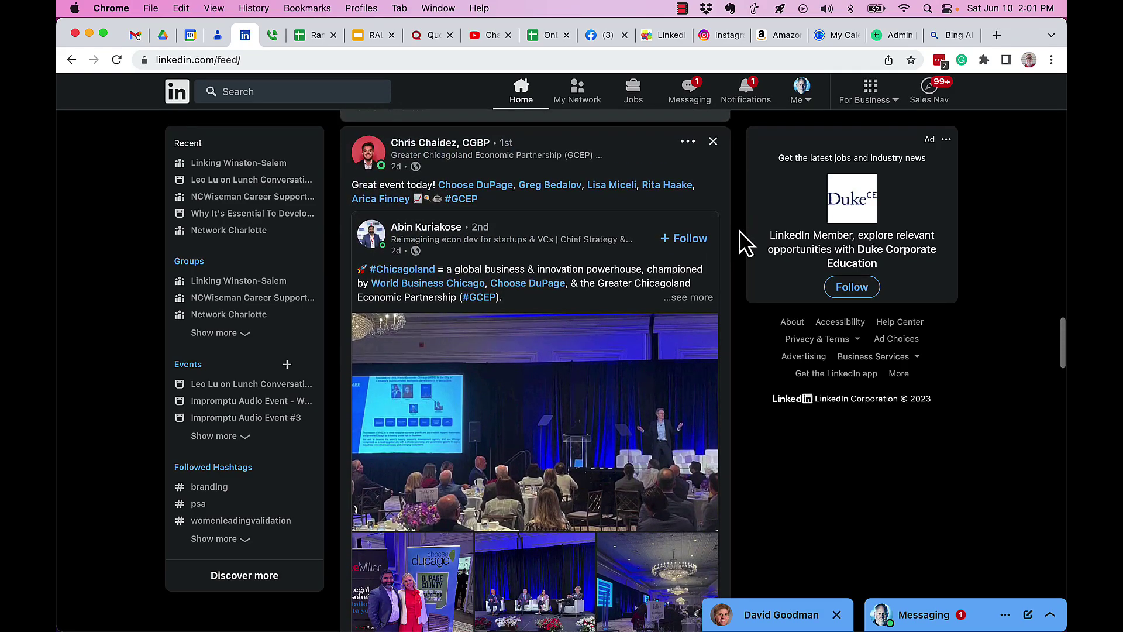
pyautogui.scroll(1, 743, 243)
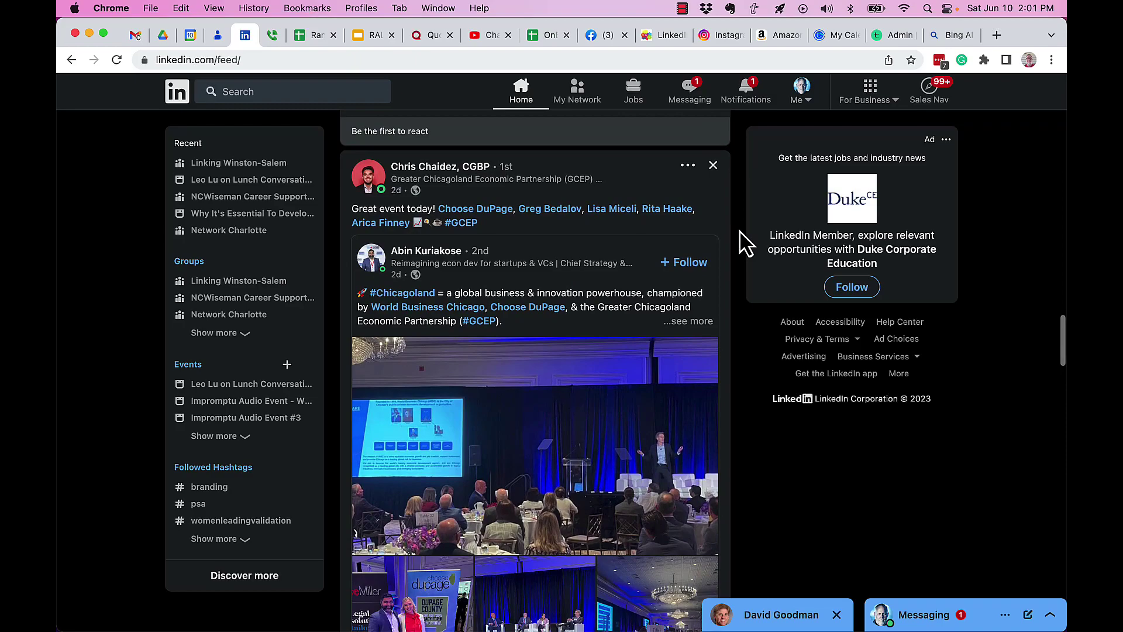
pyautogui.click(688, 167)
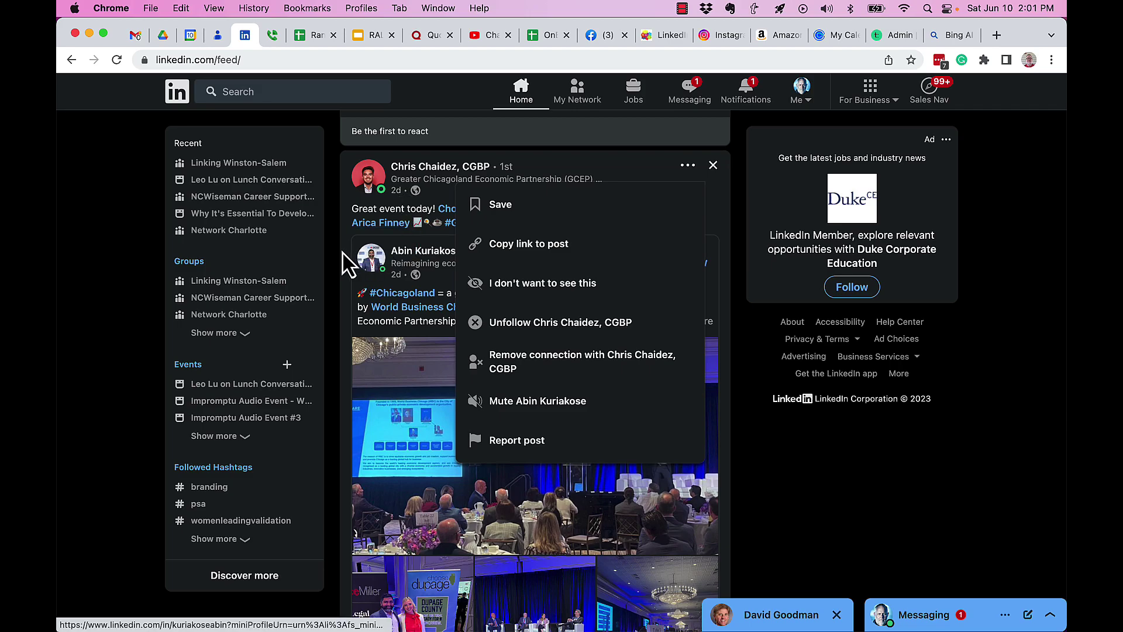
pyautogui.press('Escape')
pyautogui.scroll(-6, 593, 326)
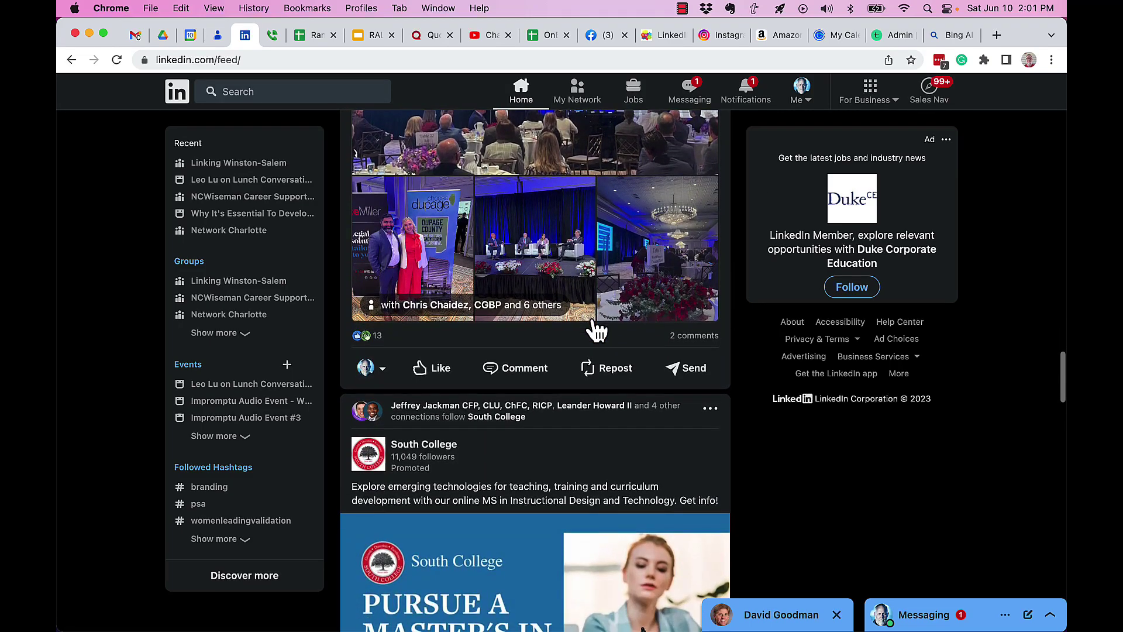
# Step: Choose Repost > 'Repost with your thoughts' and scroll through the embedded event post preview
pyautogui.click(605, 372)
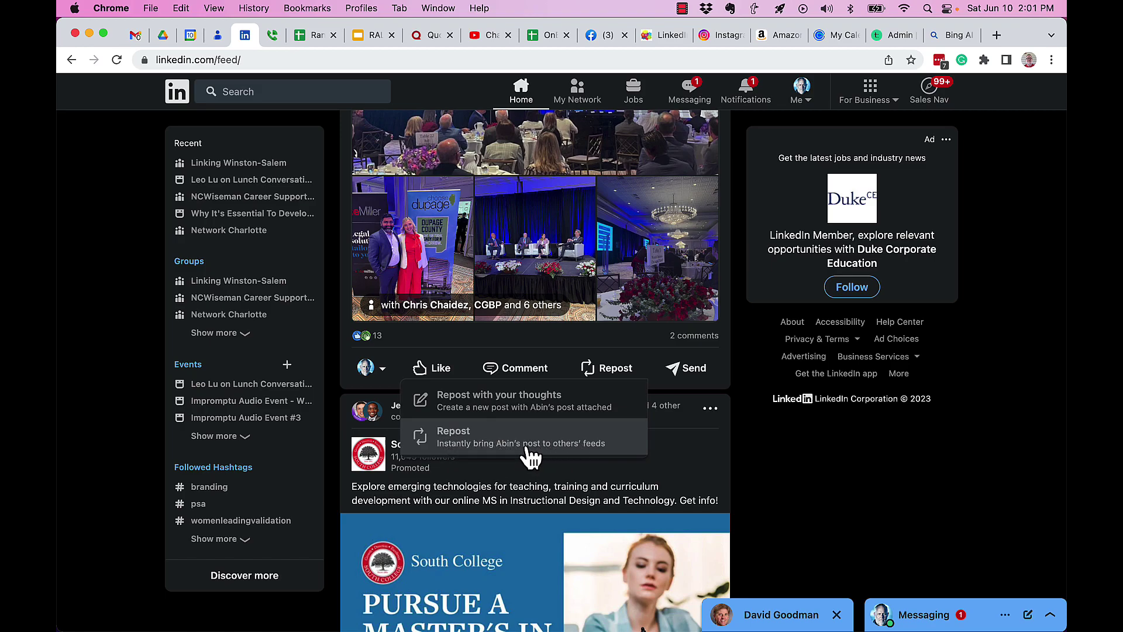
pyautogui.click(468, 410)
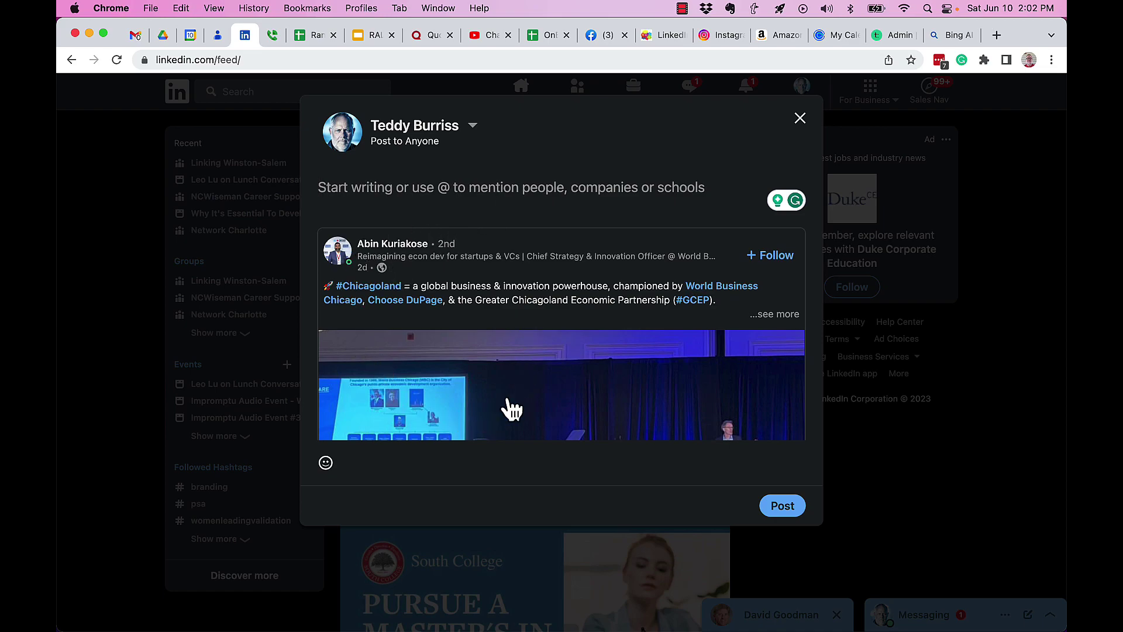
pyautogui.scroll(-1, 510, 407)
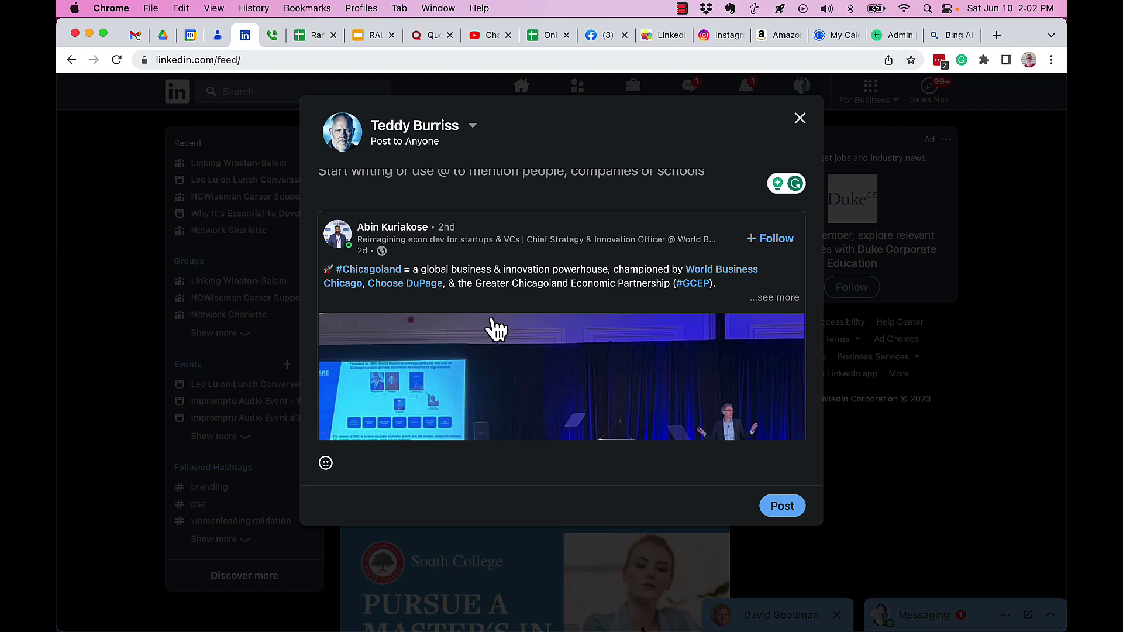
pyautogui.scroll(-5, 524, 319)
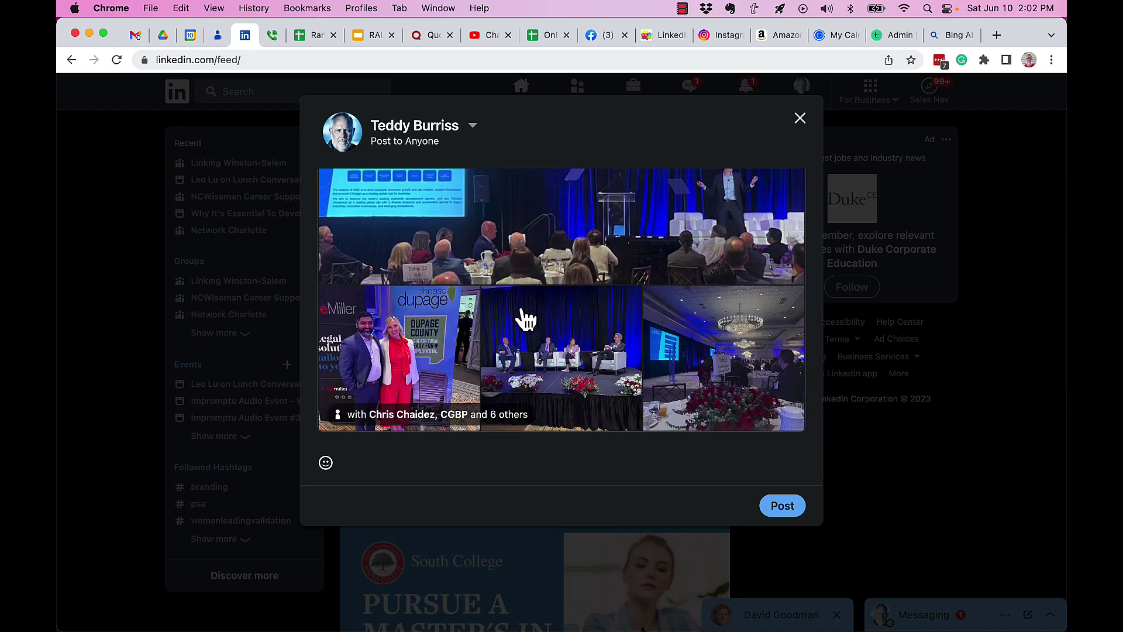
pyautogui.scroll(5, 524, 318)
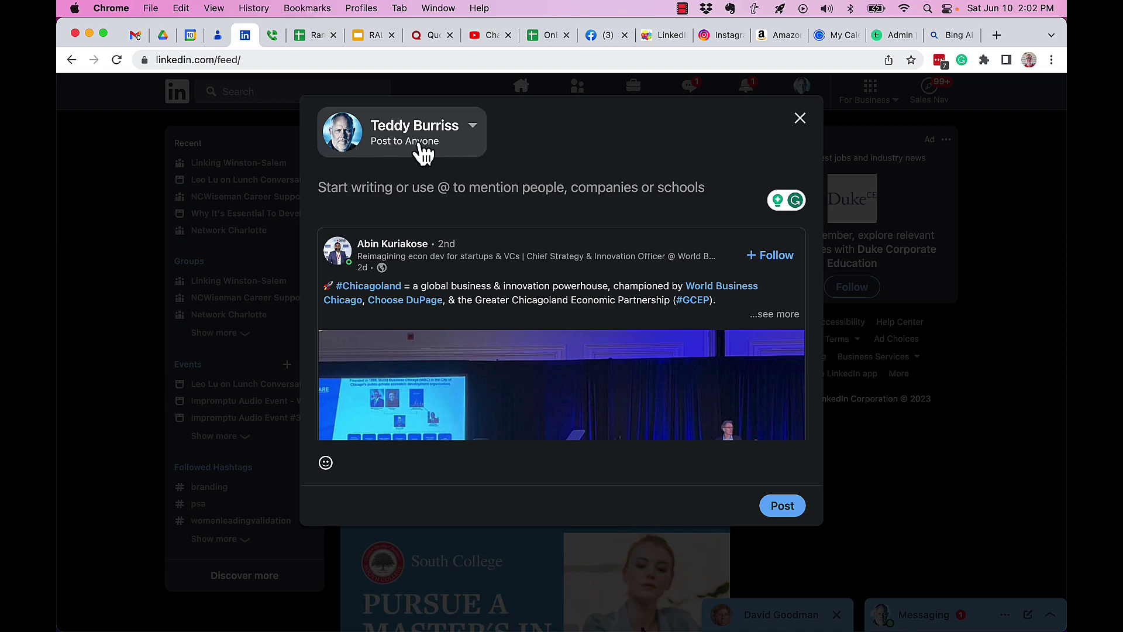
pyautogui.click(477, 133)
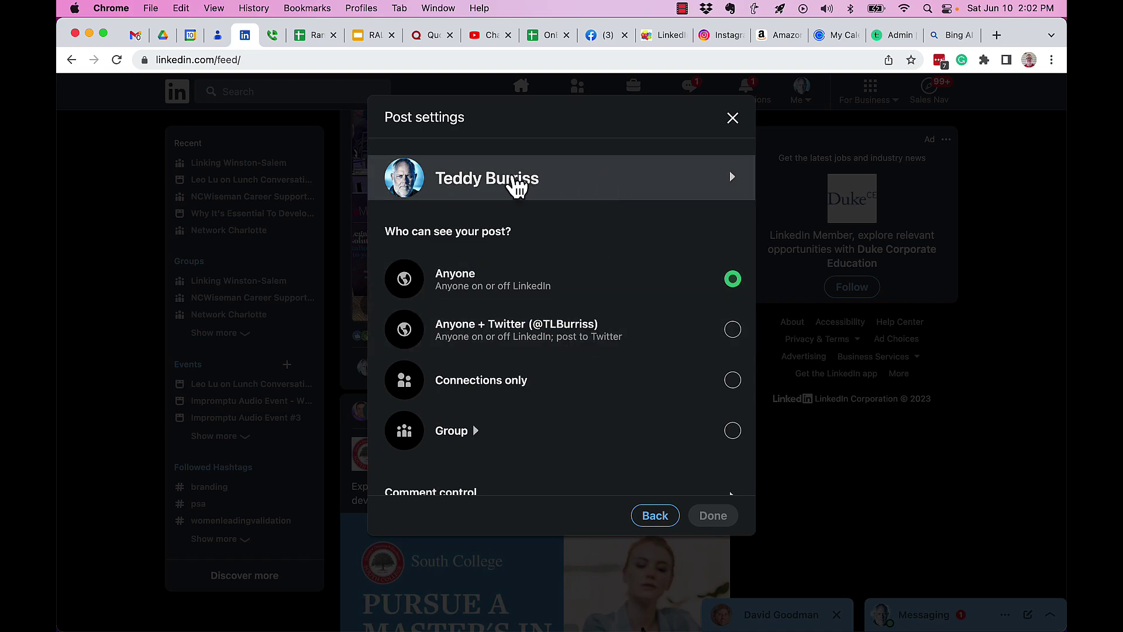
pyautogui.click(592, 186)
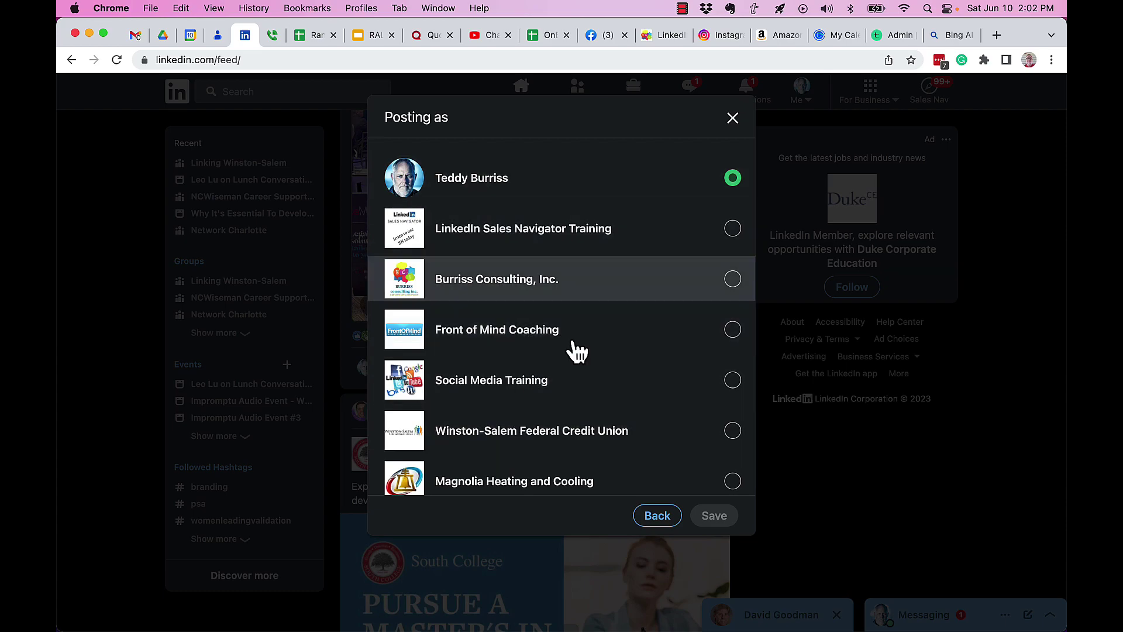
pyautogui.click(655, 517)
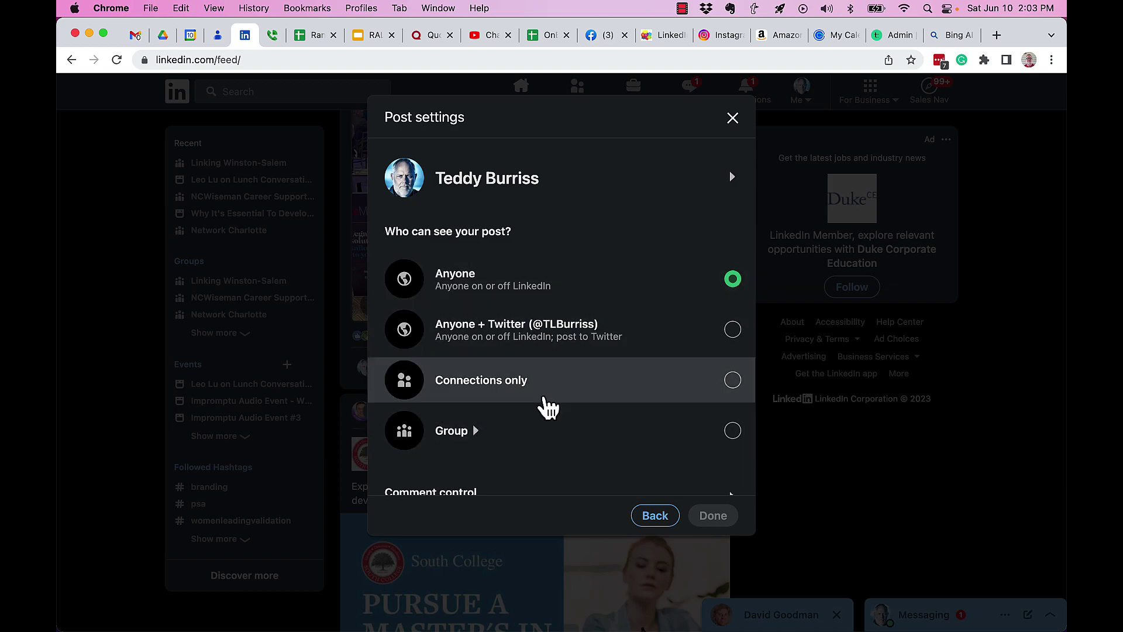
pyautogui.scroll(-2, 550, 404)
pyautogui.click(485, 391)
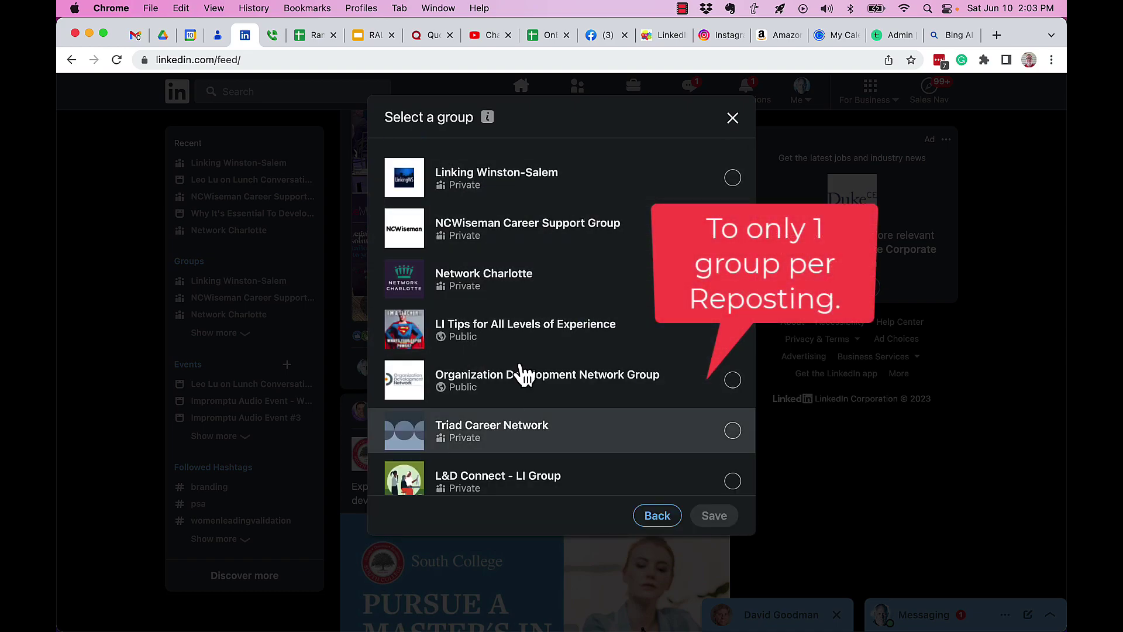
pyautogui.click(658, 517)
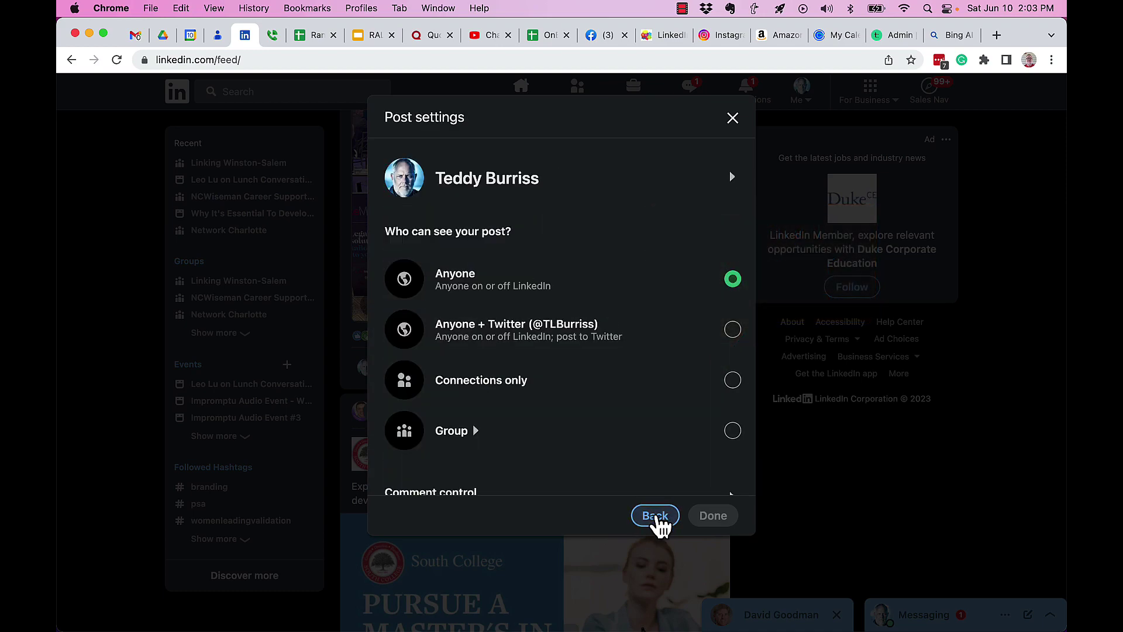
pyautogui.click(663, 520)
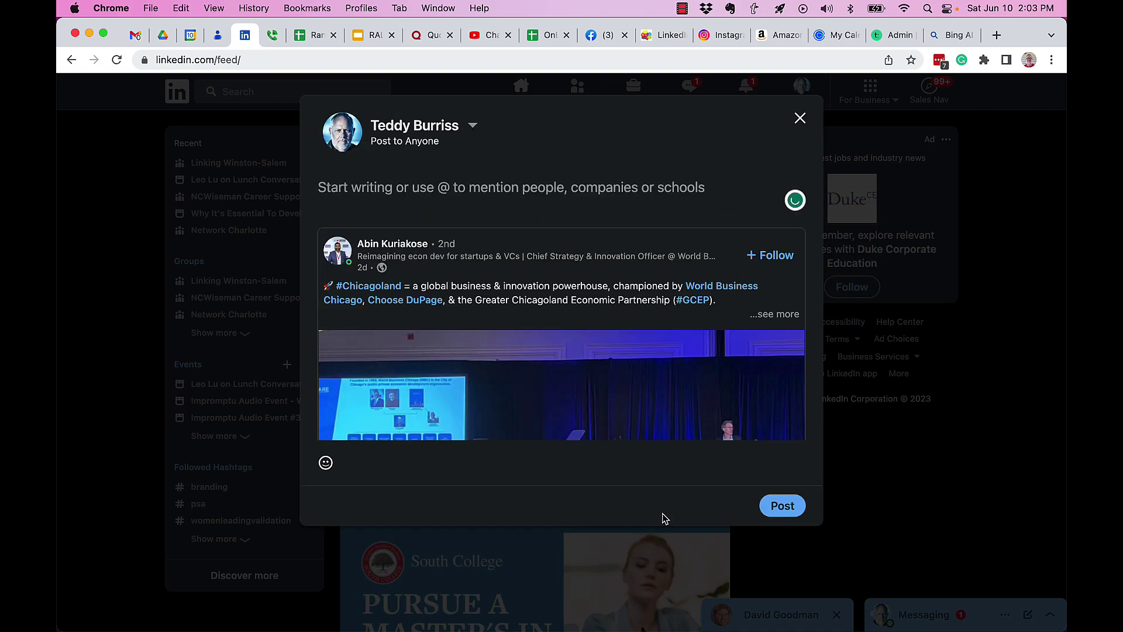
pyautogui.click(378, 188)
pyautogui.click(463, 142)
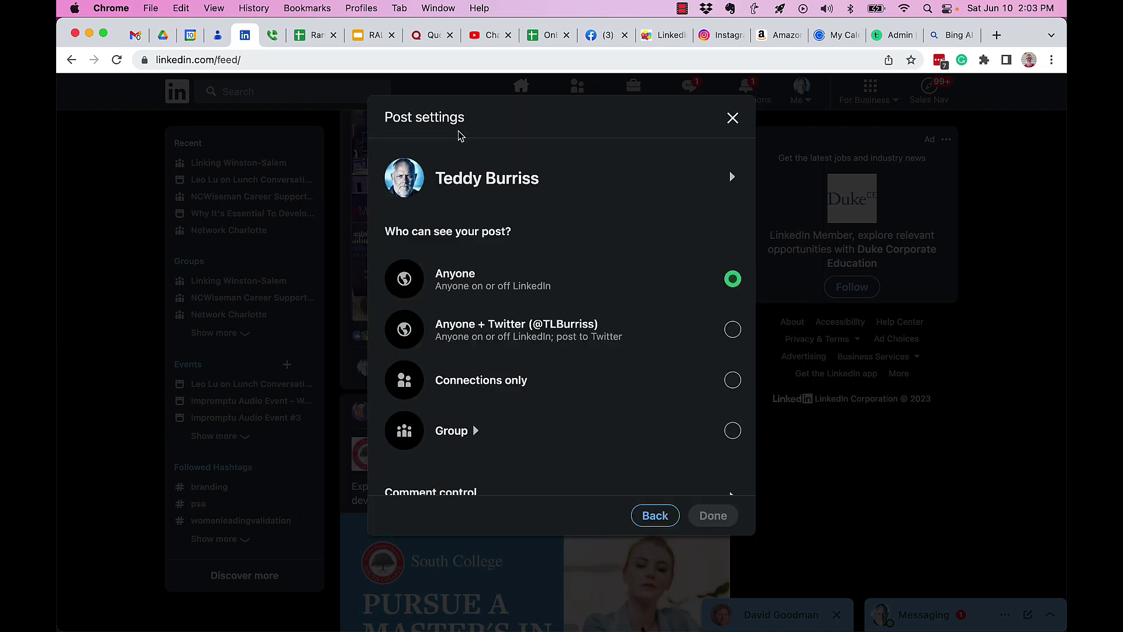
pyautogui.click(555, 179)
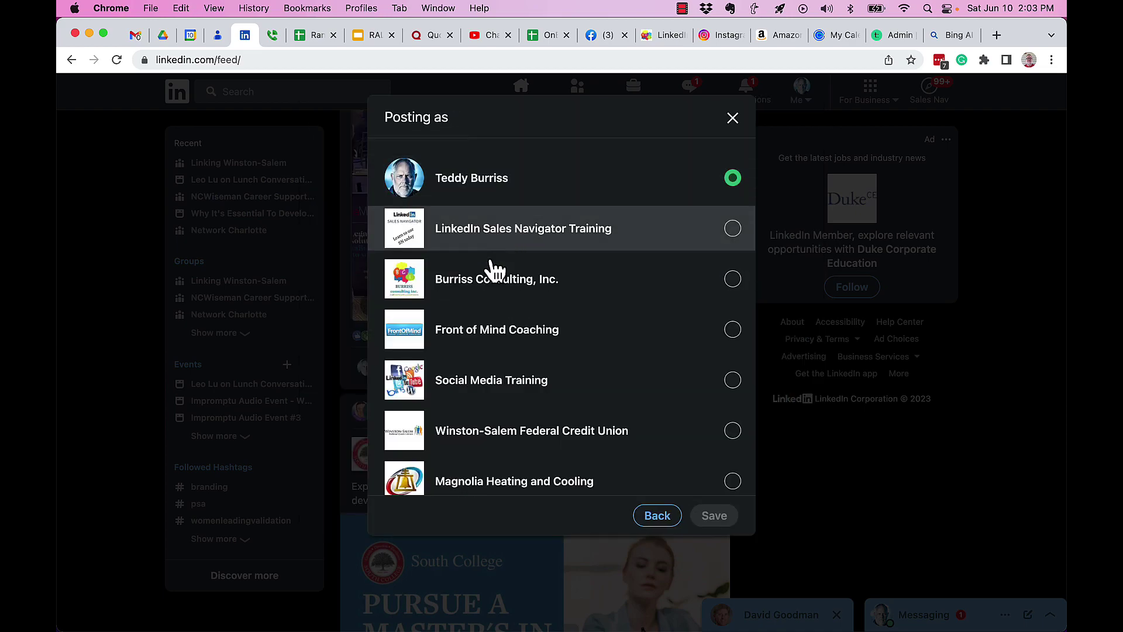
pyautogui.click(494, 302)
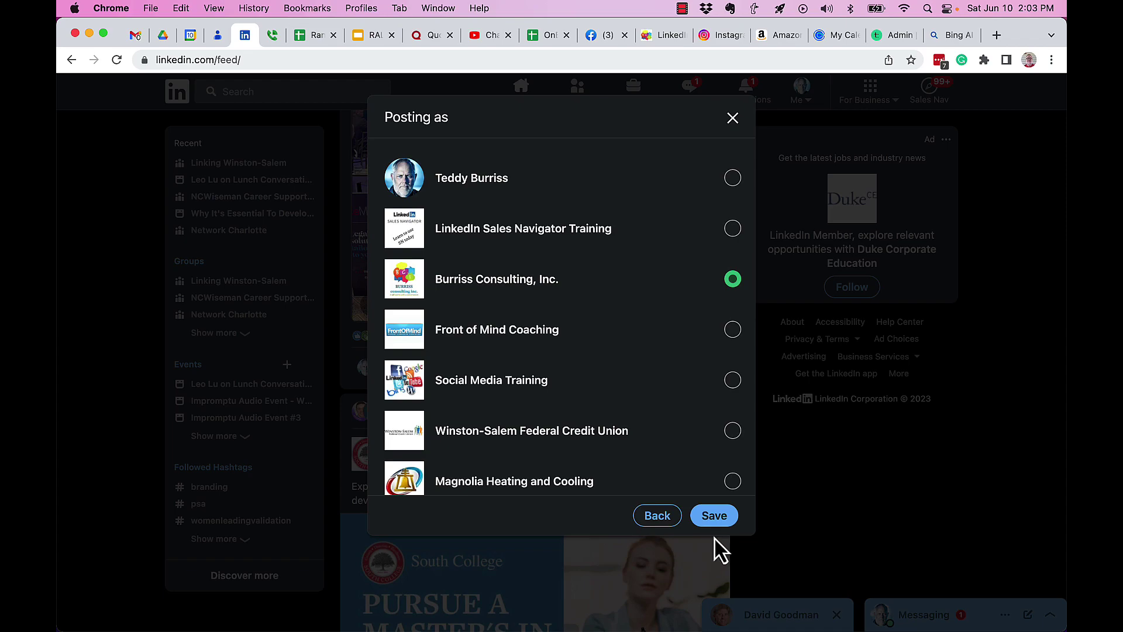
pyautogui.click(715, 517)
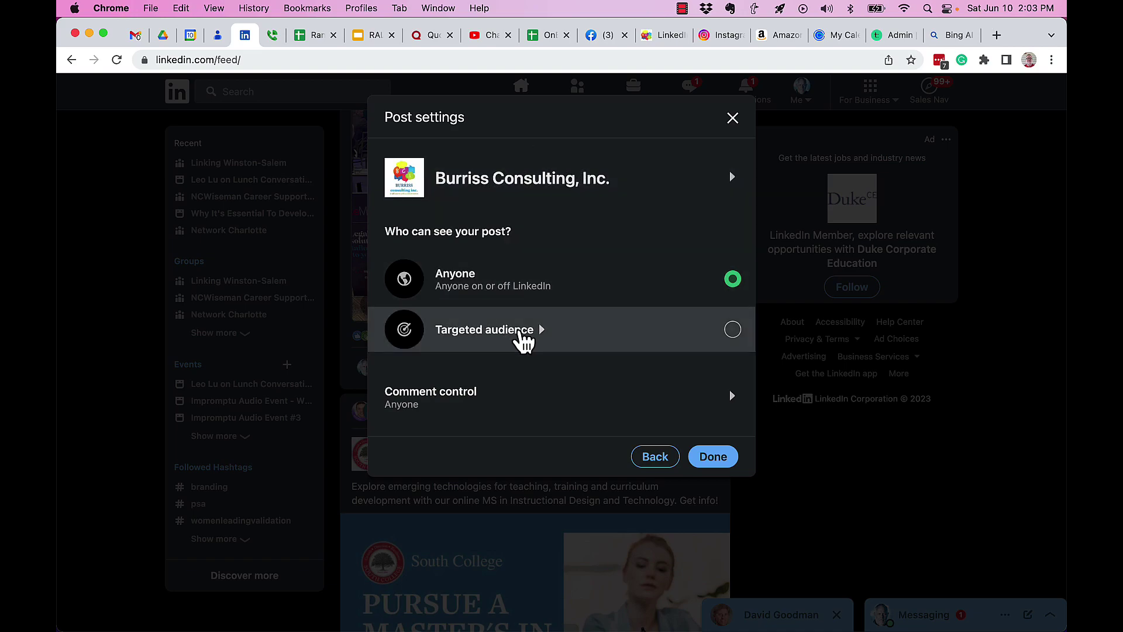
pyautogui.click(644, 459)
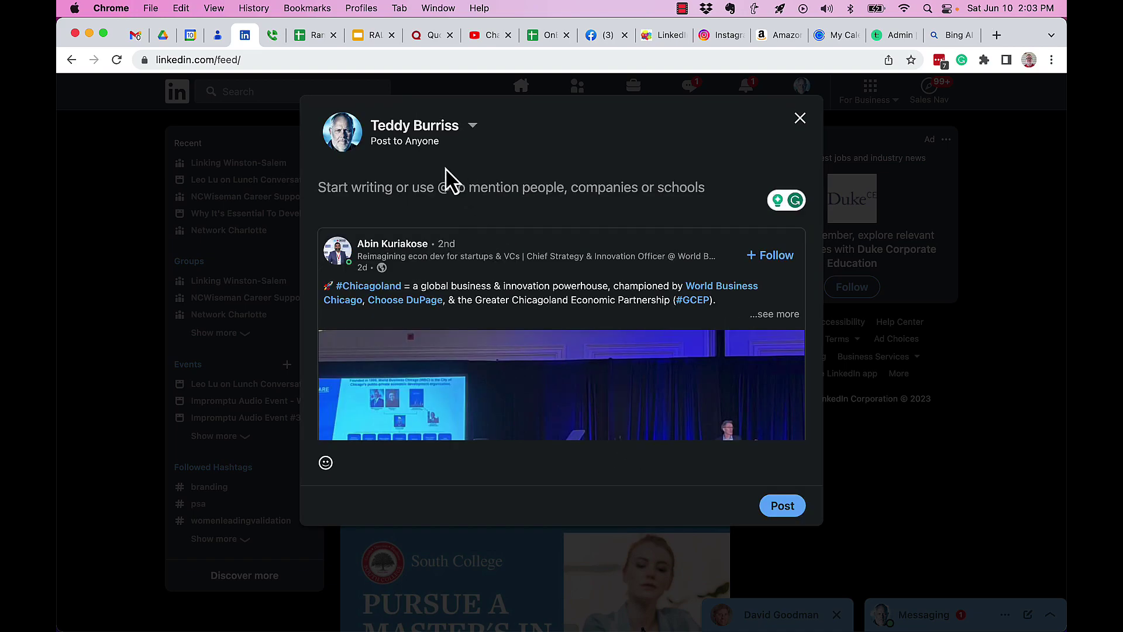
pyautogui.click(432, 145)
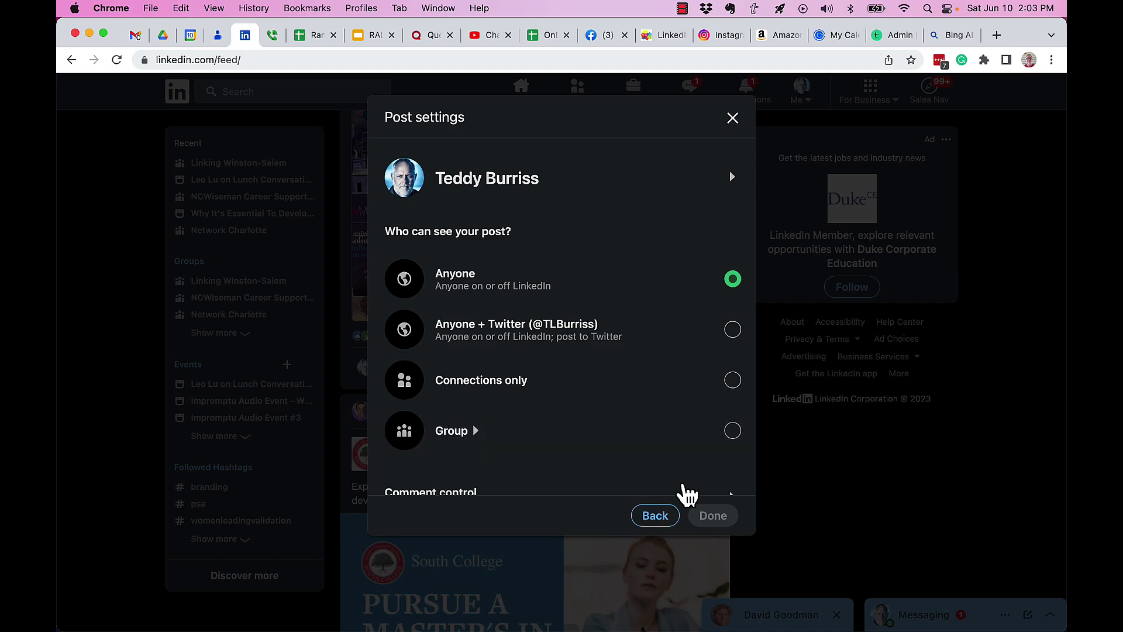
pyautogui.click(670, 521)
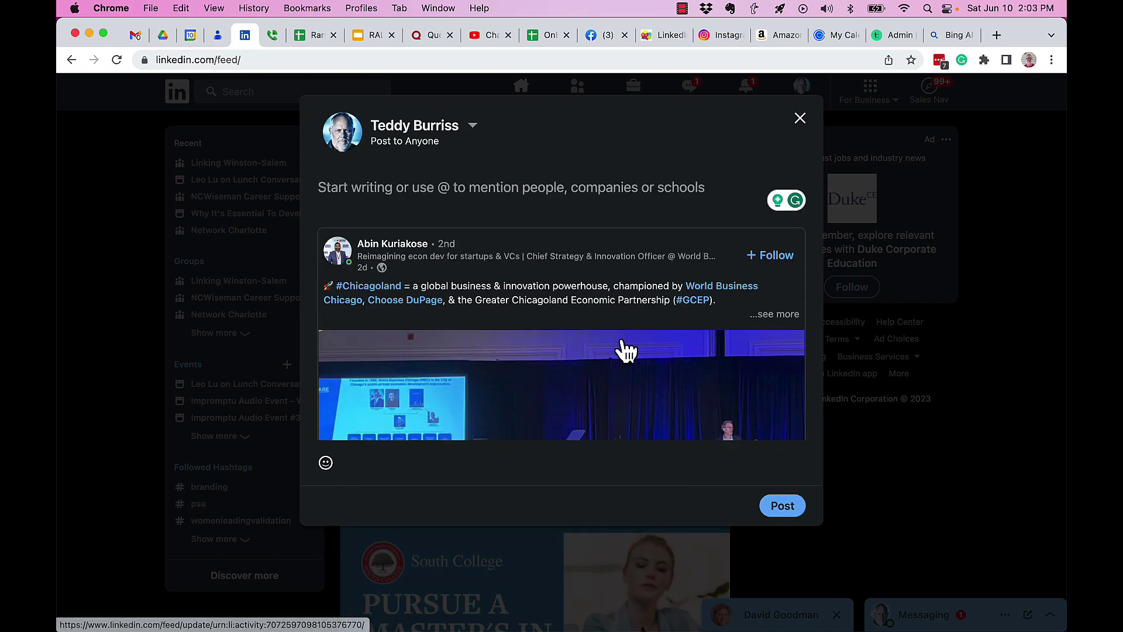
# Step: Close the repost composer and confirm Discard on the unfinished draft
pyautogui.click(800, 119)
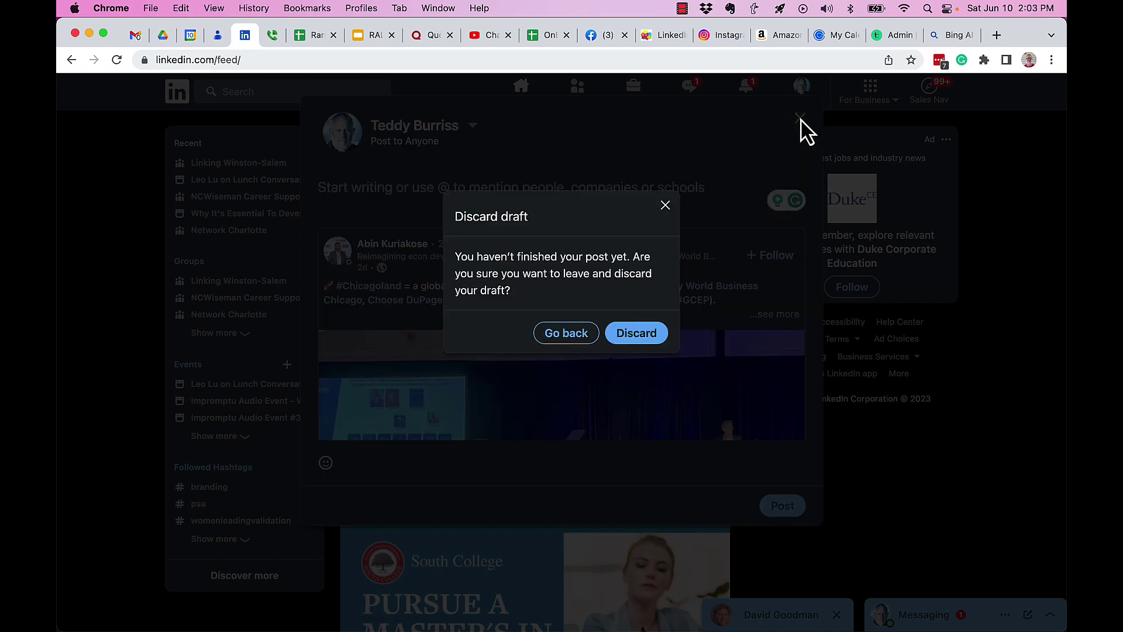
pyautogui.click(638, 330)
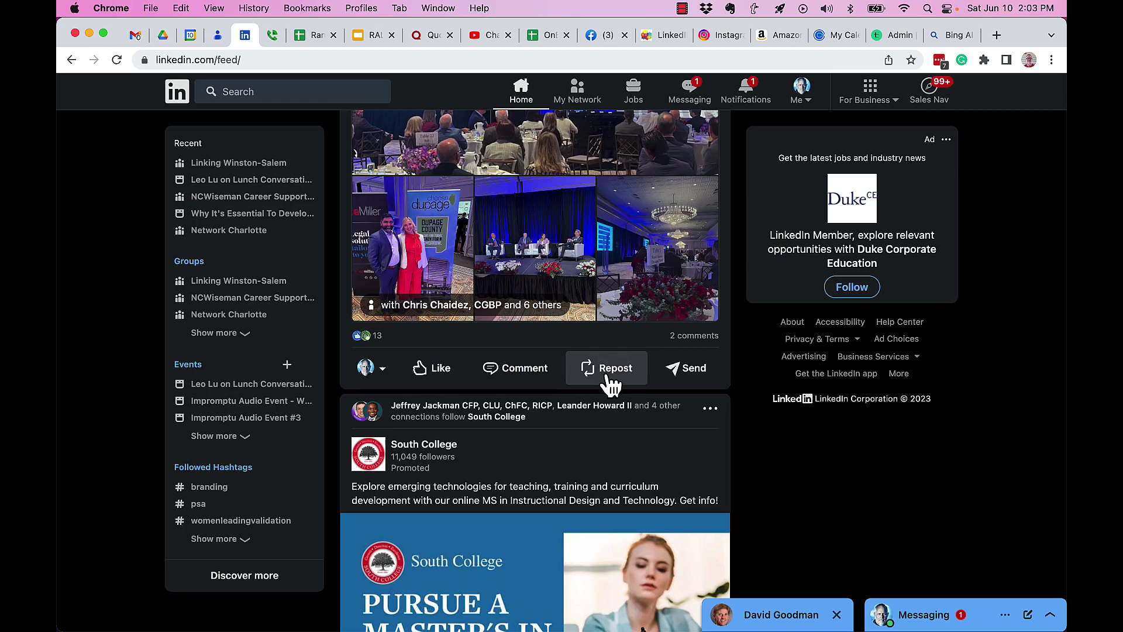